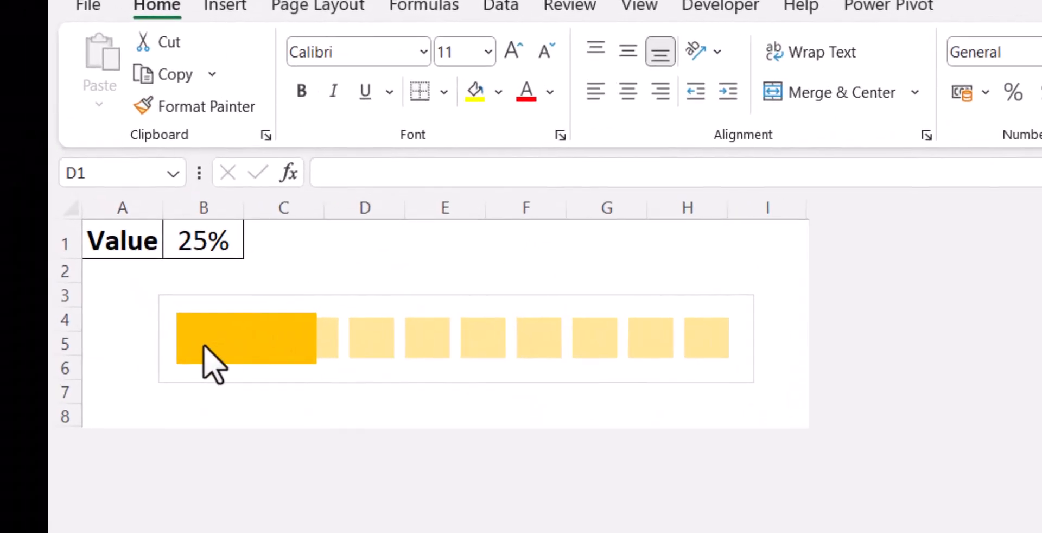
Set the Value percentage in cell B1 to 50% to update the finished progress bar chart.
mouse_move(182, 346)
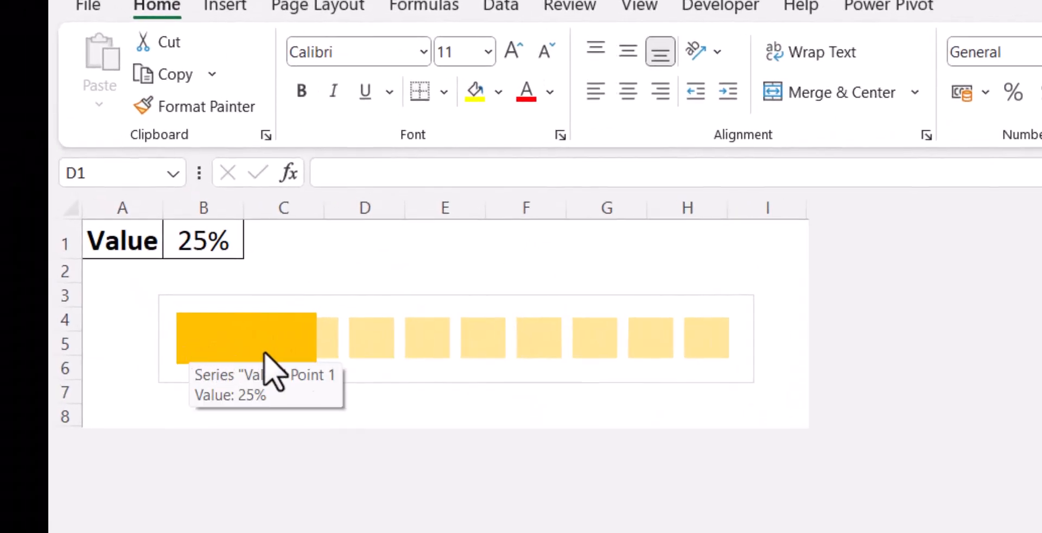
mouse_move(312, 353)
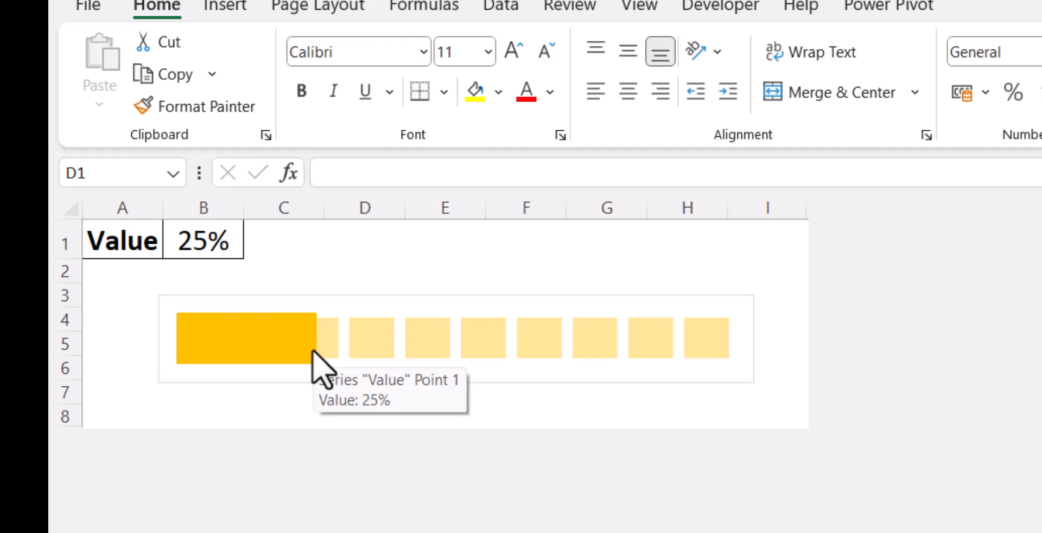
click(182, 244)
text(50)
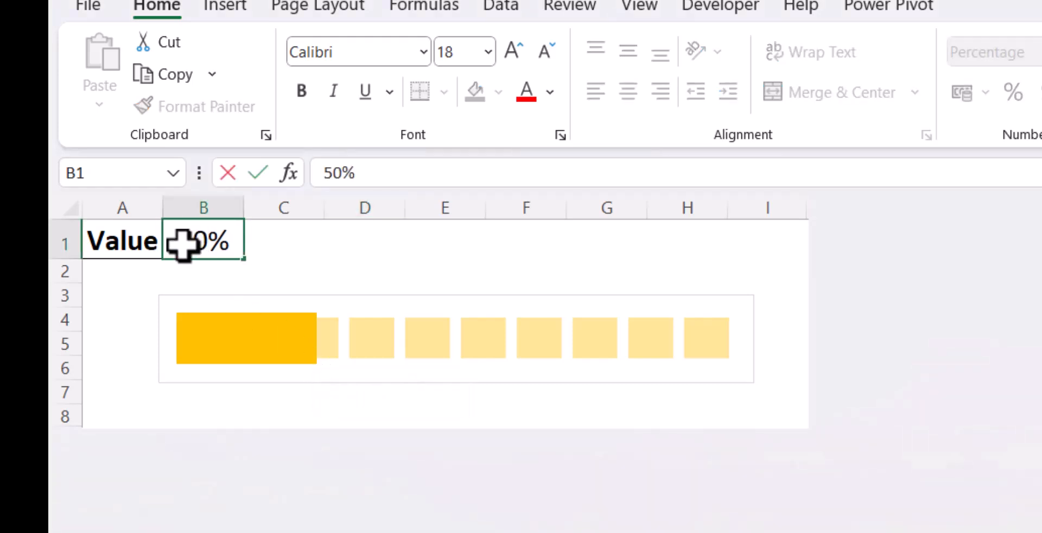
key(Return)
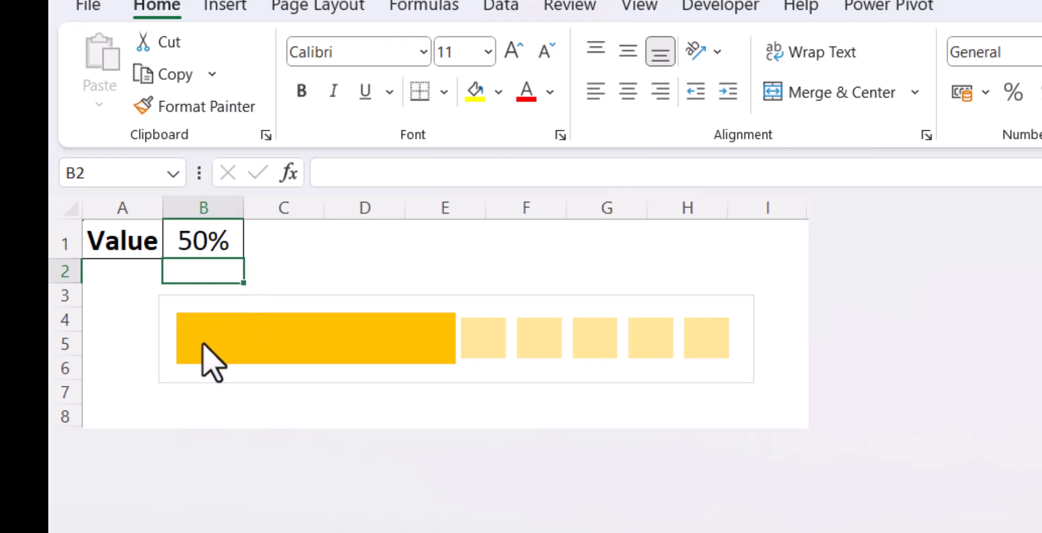
mouse_move(442, 347)
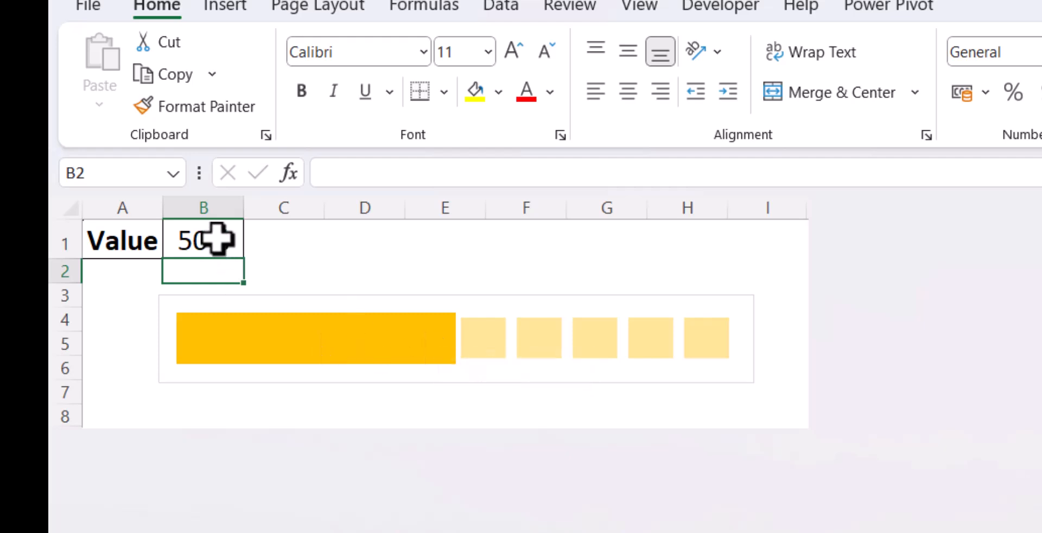
mouse_move(493, 339)
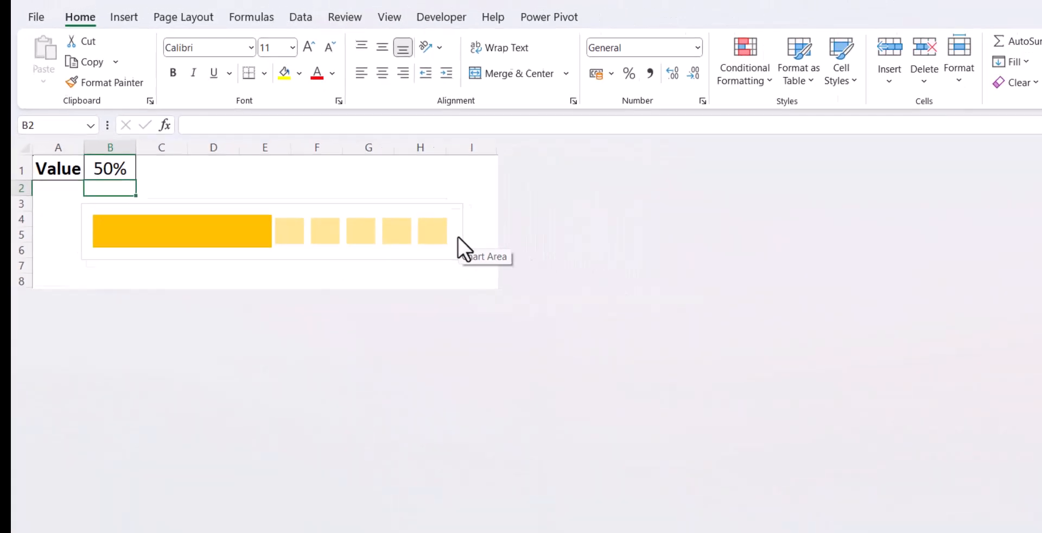
Insert a 2-D clustered bar chart from A1:B2 of the Workings sheet, placed closer to the data, with rows and columns switched.
key(ctrl+Page_Up)
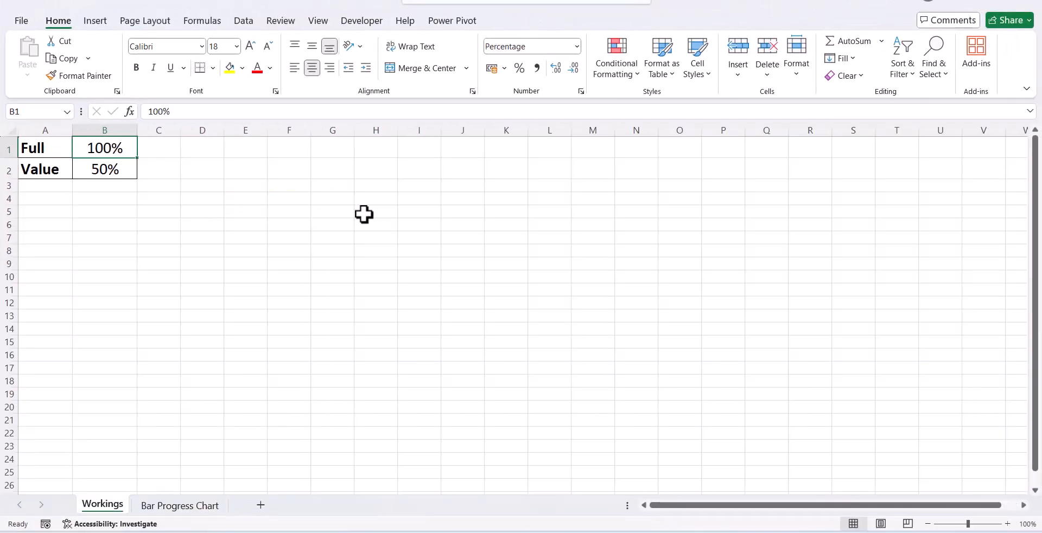
click(127, 168)
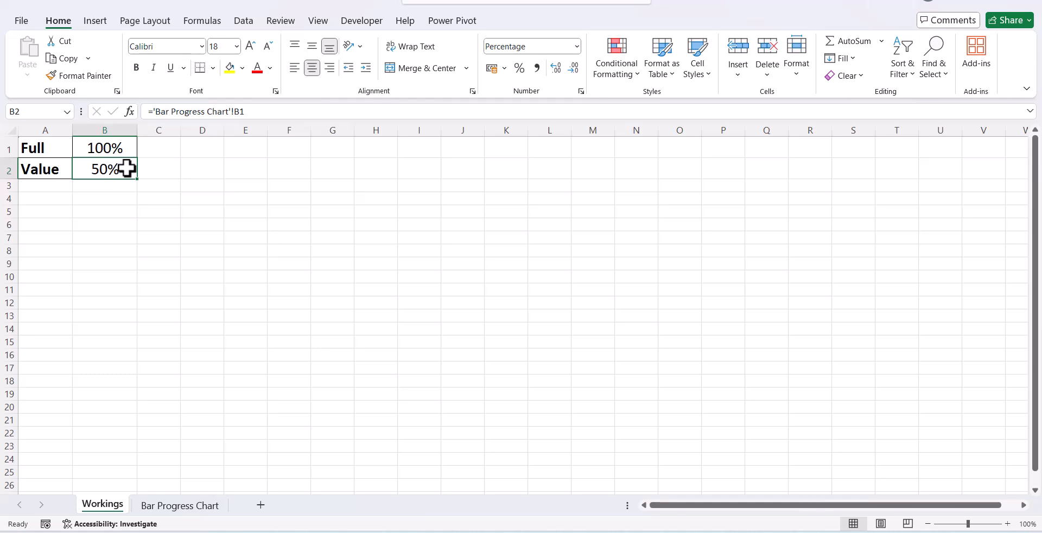
drag(47, 149, 107, 170)
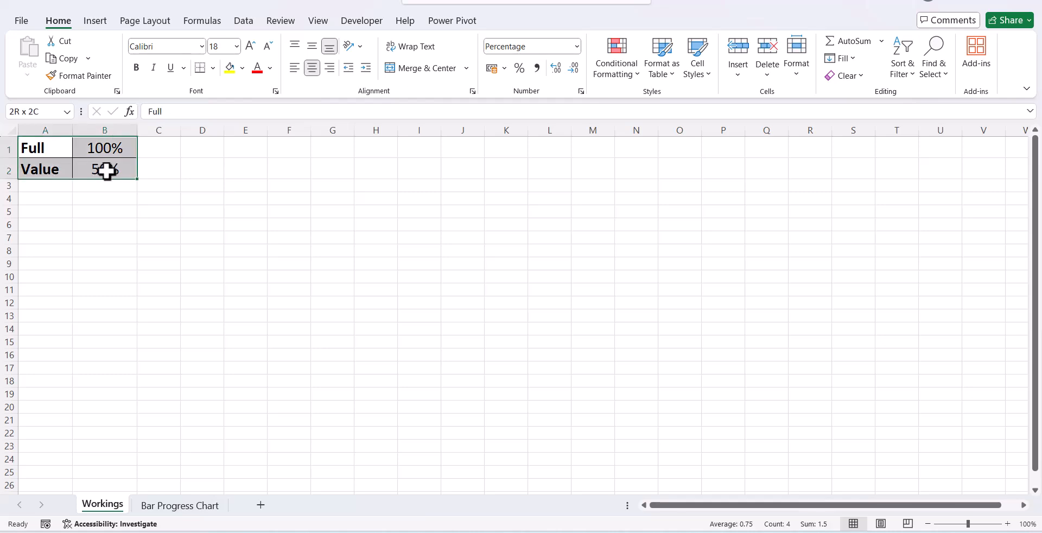
click(95, 22)
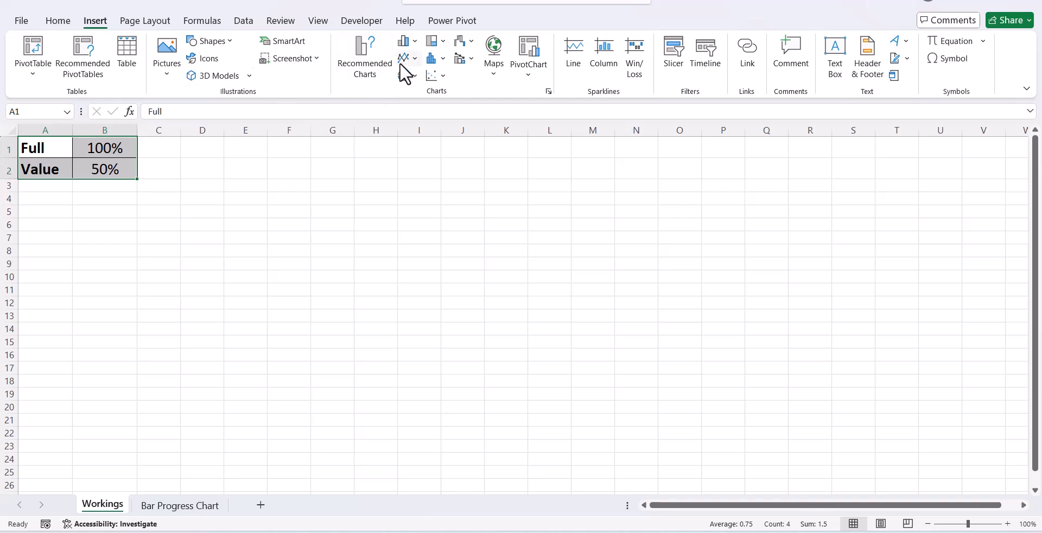
click(412, 42)
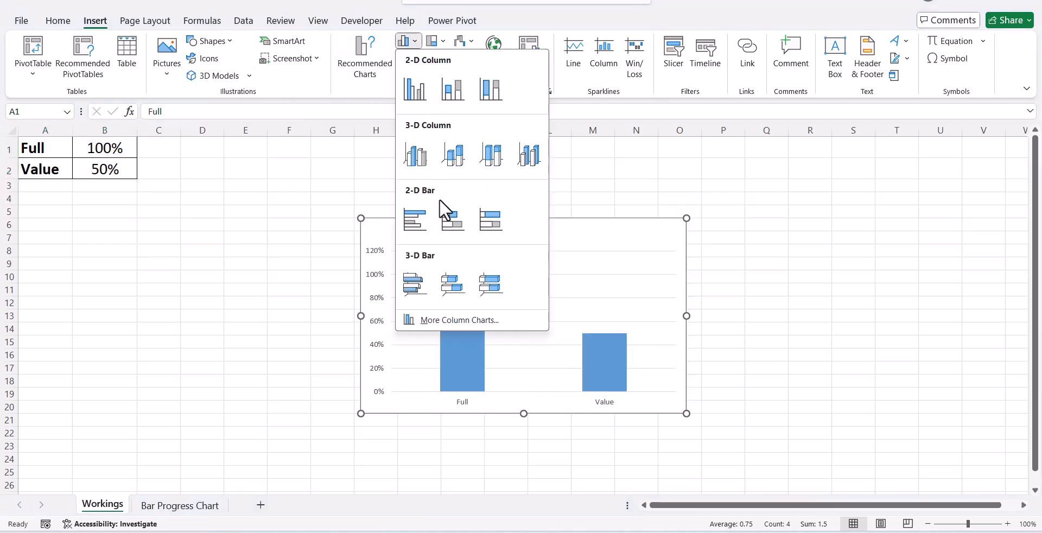
click(412, 219)
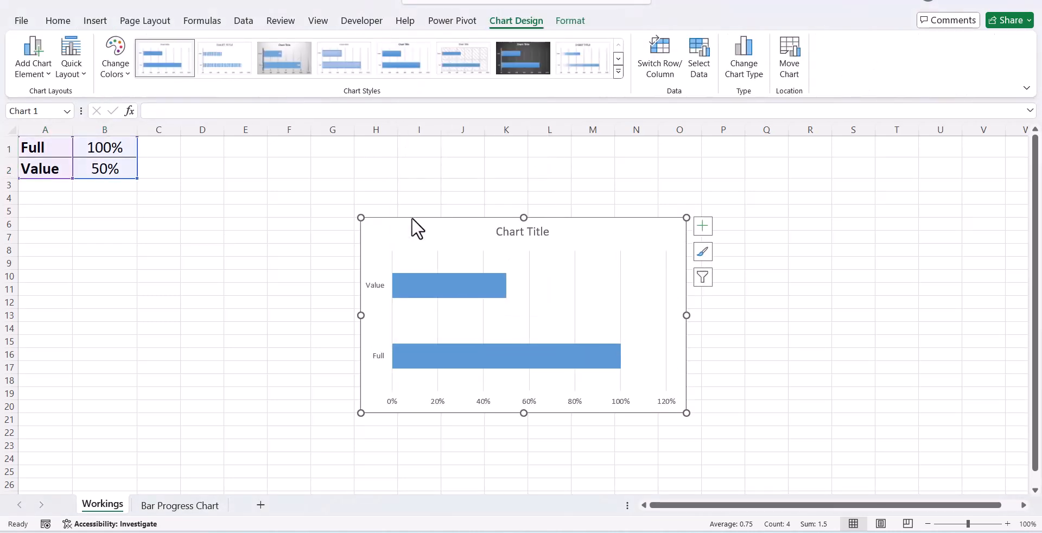
drag(407, 218, 327, 163)
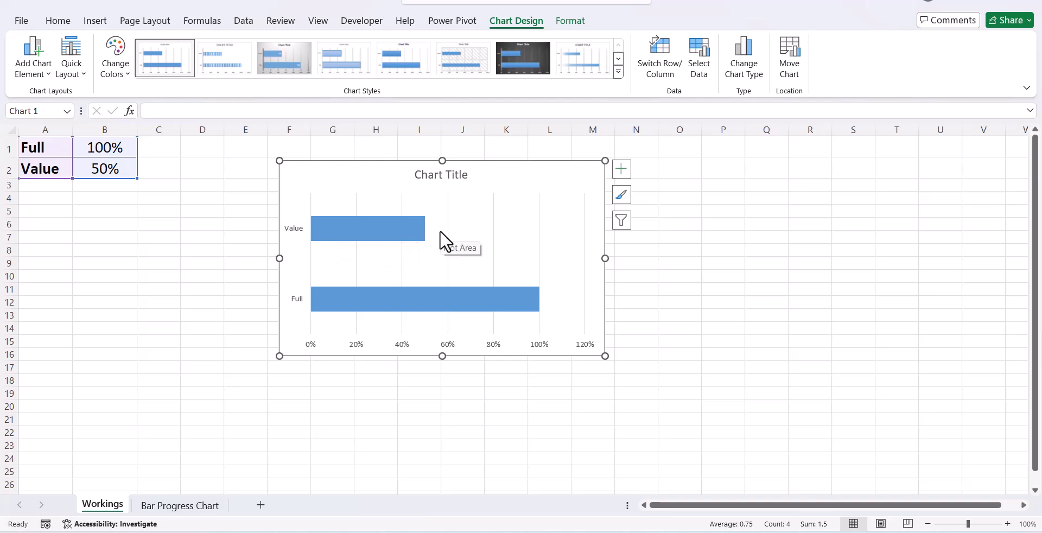
click(668, 62)
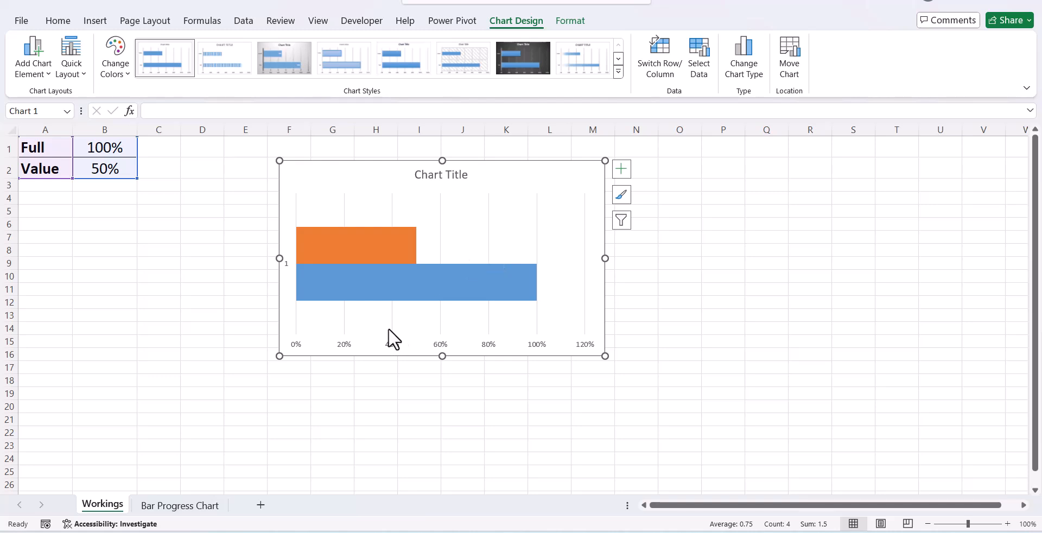
Set the horizontal axis bounds of the chart to a minimum of 0 and a maximum of 1.
right_click(394, 342)
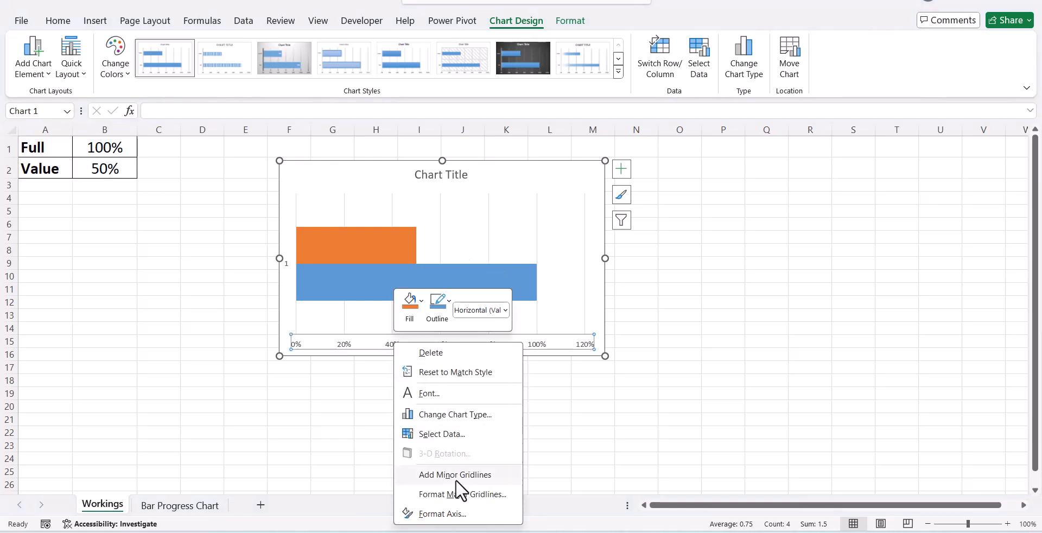
click(443, 513)
click(972, 257)
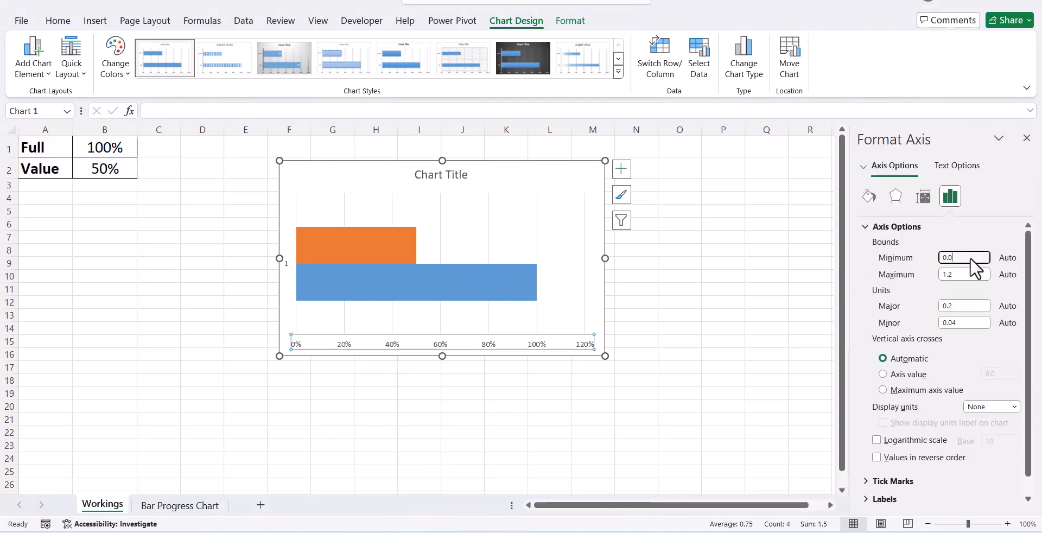
text(0)
key(Return)
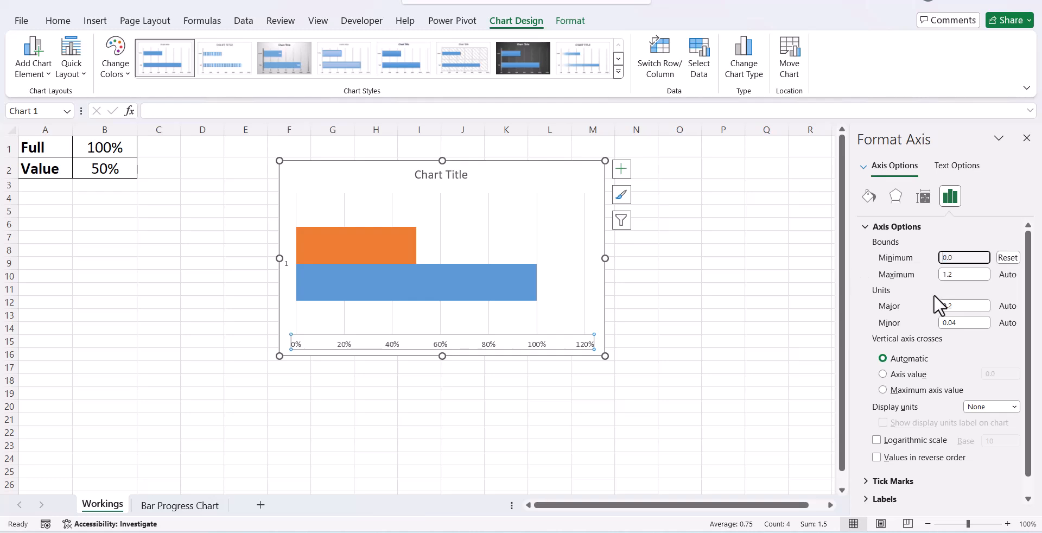
click(961, 275)
text(1)
key(Return)
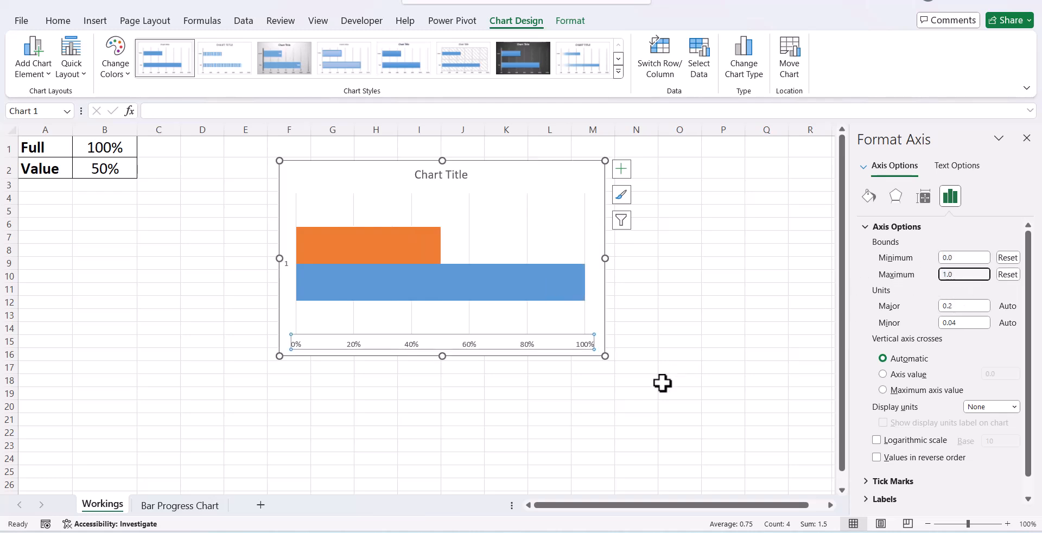
Delete the chart's major gridlines and reduce the gap width of the bar series to 98%.
click(527, 329)
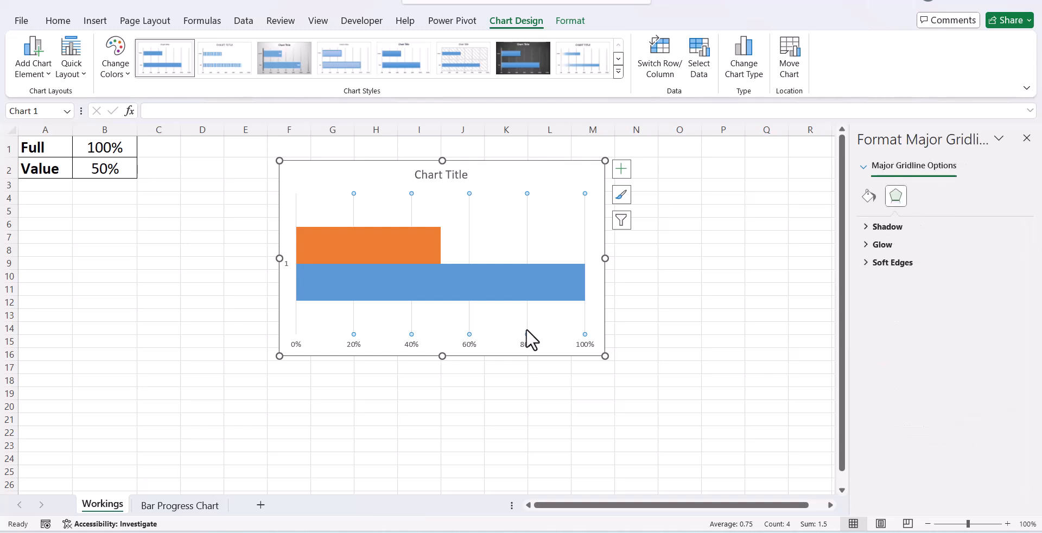
key(Delete)
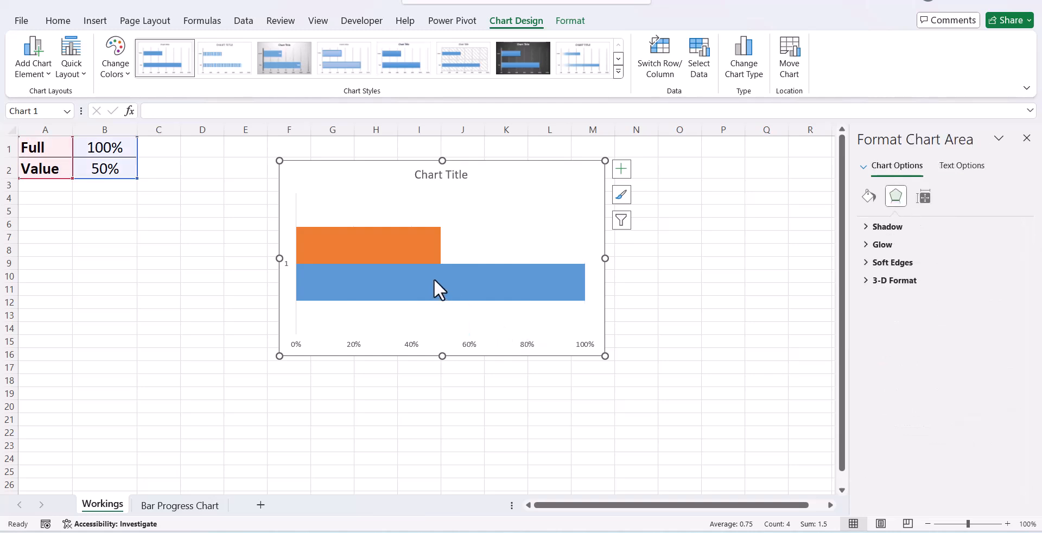
click(415, 293)
right_click(416, 293)
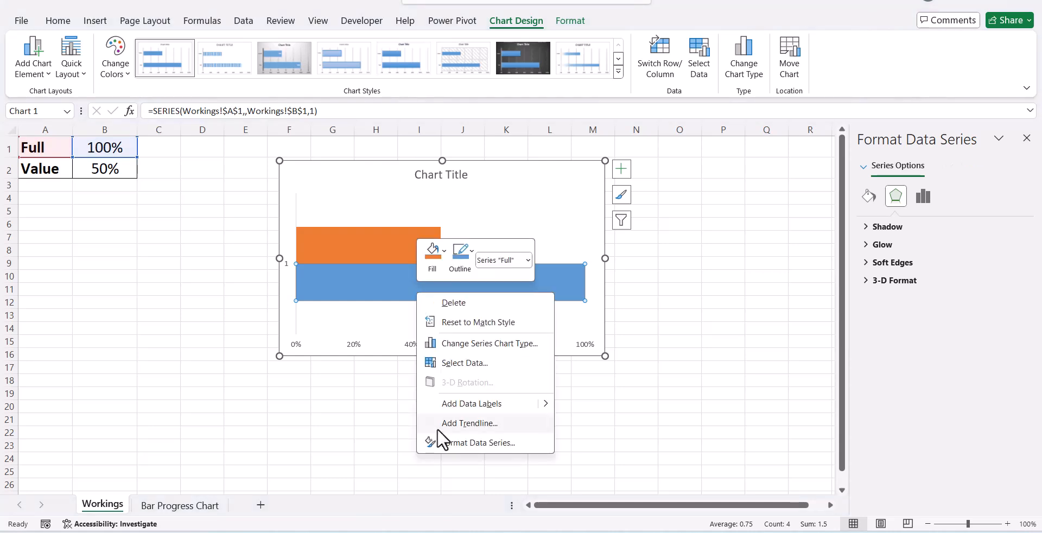
click(441, 443)
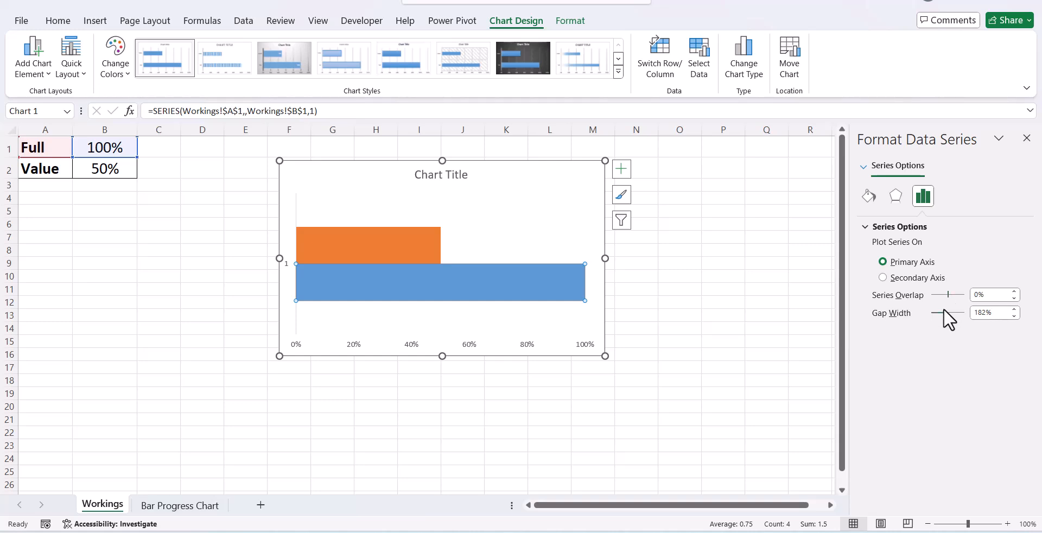
drag(942, 312, 939, 312)
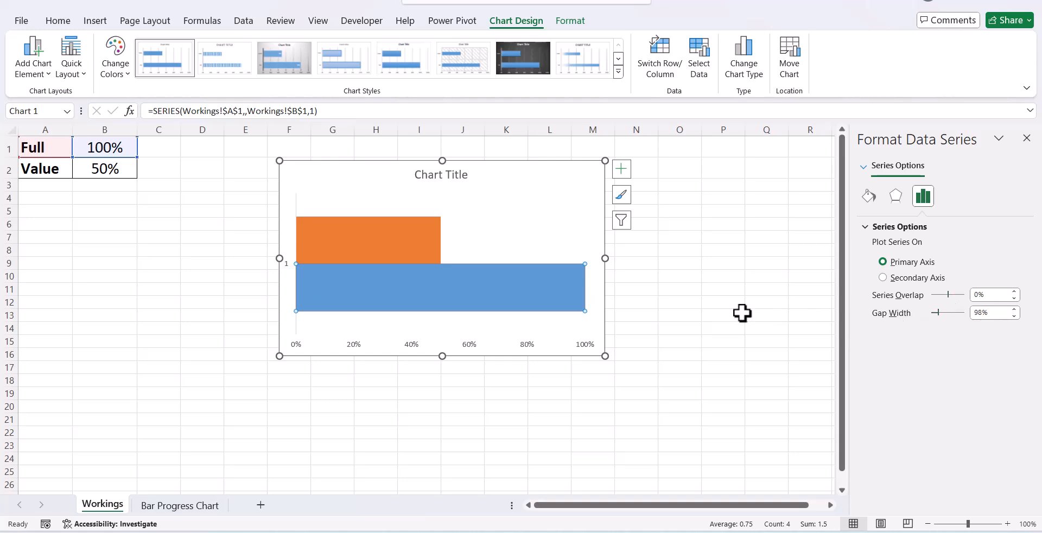
click(709, 316)
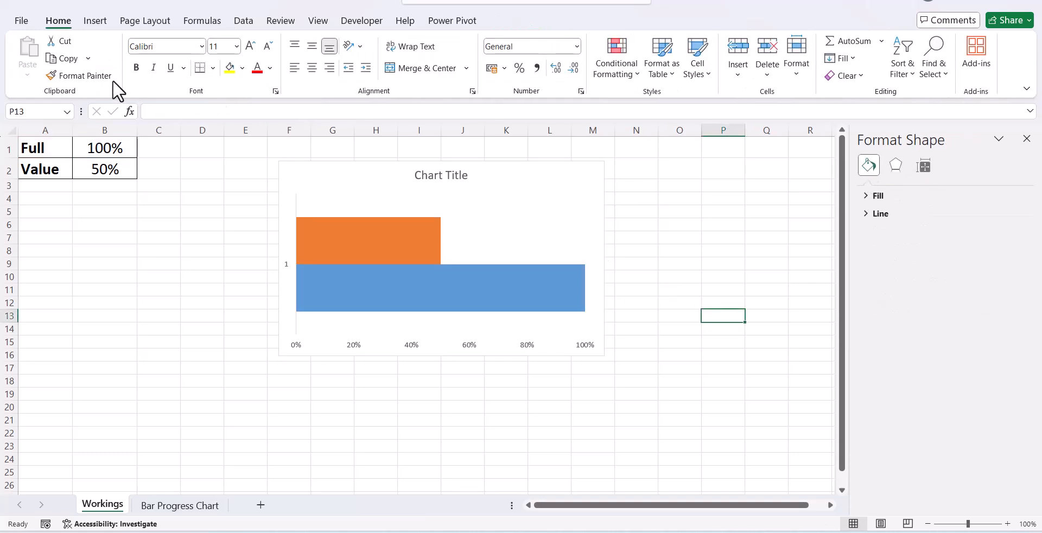
Draw a rectangle about 1.1 cm high and 1.36 cm wide between the data table and the chart.
click(92, 20)
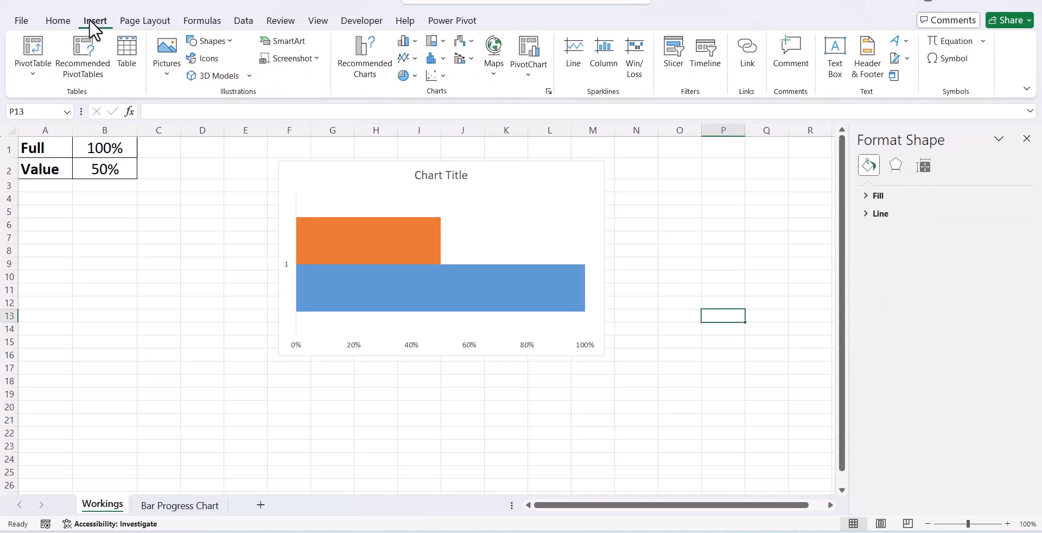
click(228, 43)
click(230, 77)
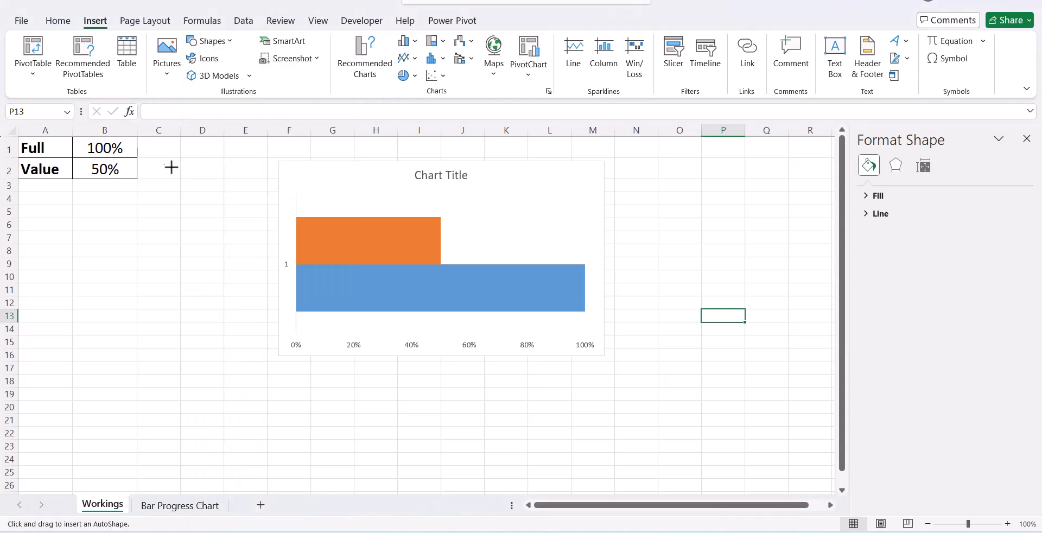
mouse_move(171, 165)
mouse_down()
mouse_move(191, 198)
mouse_move(205, 193)
mouse_up()
Give the rectangle a light green fill and a white outline.
click(372, 41)
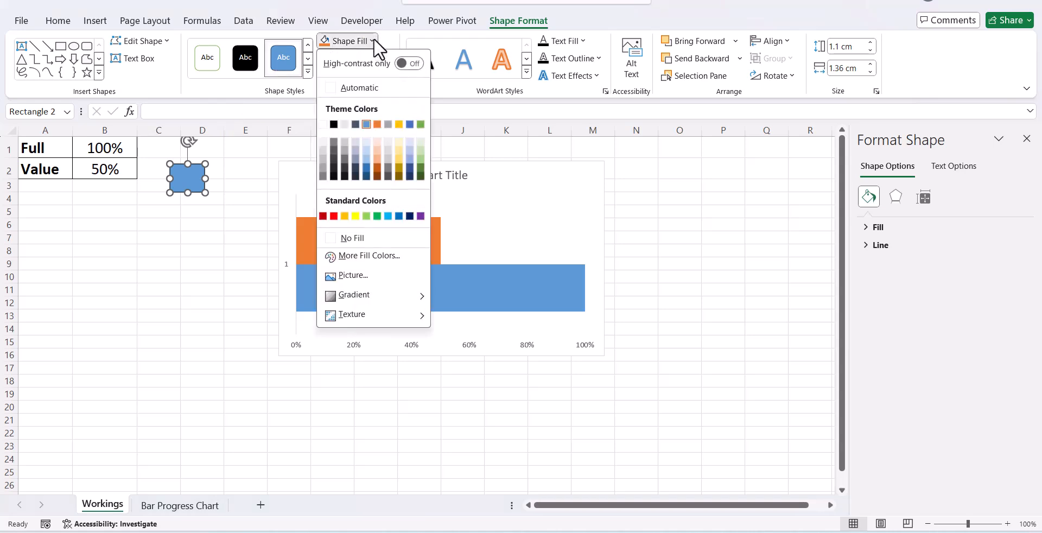
click(367, 216)
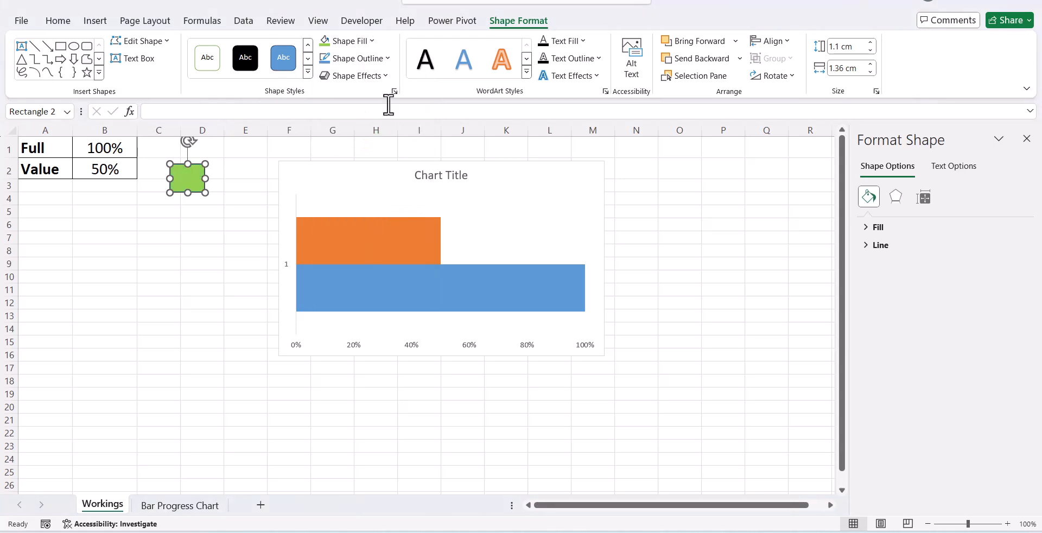
click(387, 57)
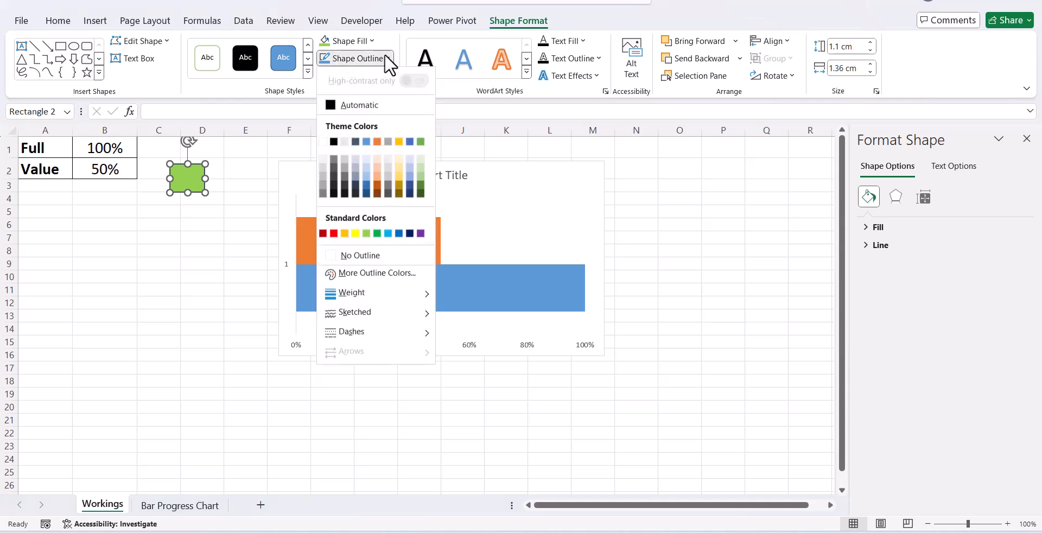
click(322, 142)
click(255, 165)
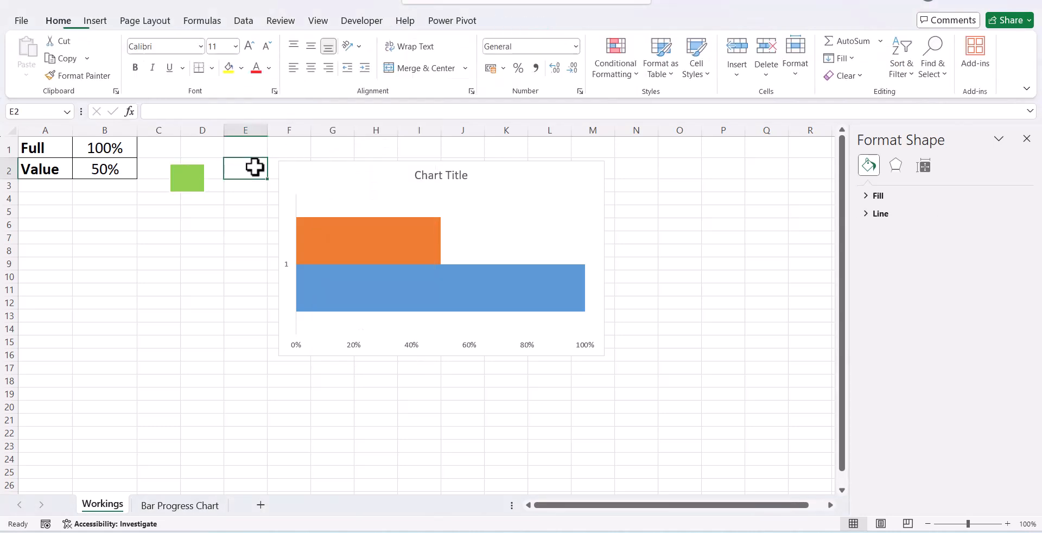
Copy the green rectangle and paste it as the fill of the Full bar.
click(177, 178)
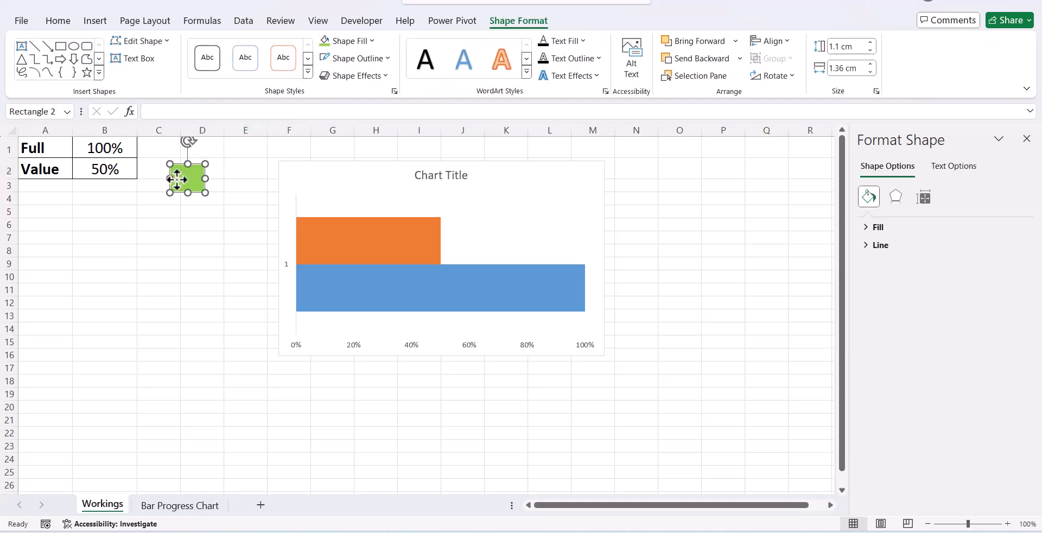
click(332, 302)
click(332, 301)
key(ctrl+v)
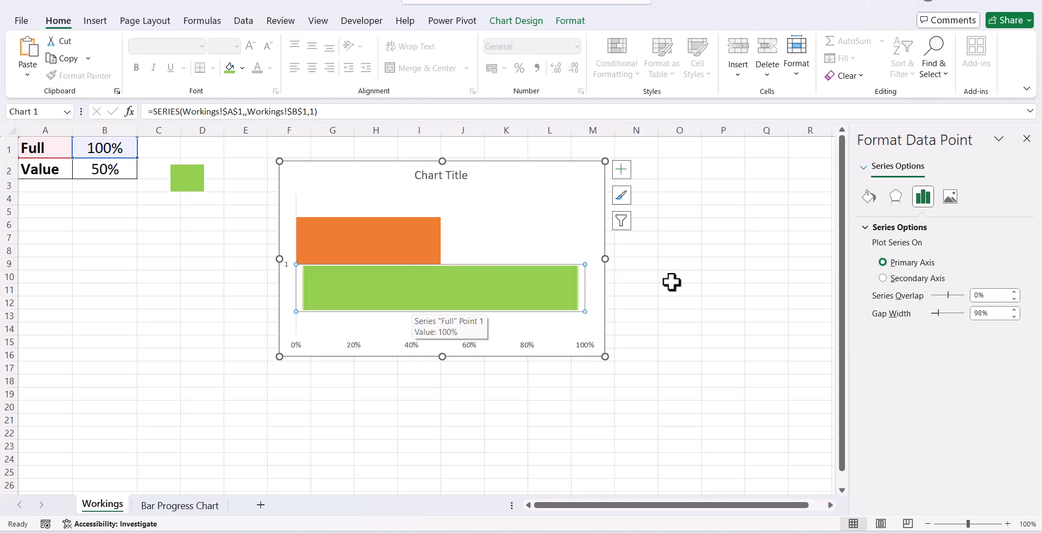
Set the Full bar's picture fill to Stack and Scale with 0.1 units per picture.
click(870, 196)
click(864, 228)
scroll(931, 380, down, 3)
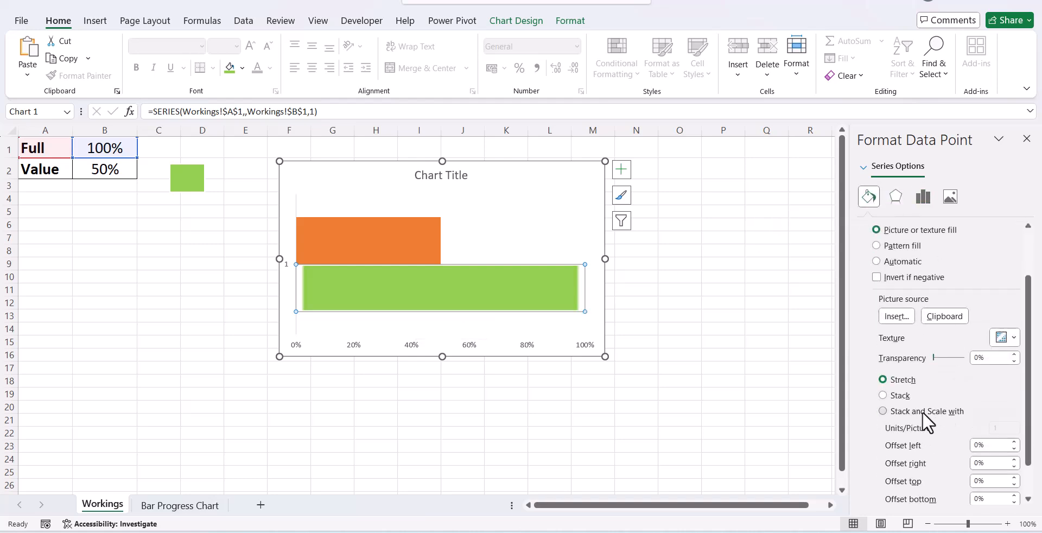
click(923, 411)
double_click(1004, 467)
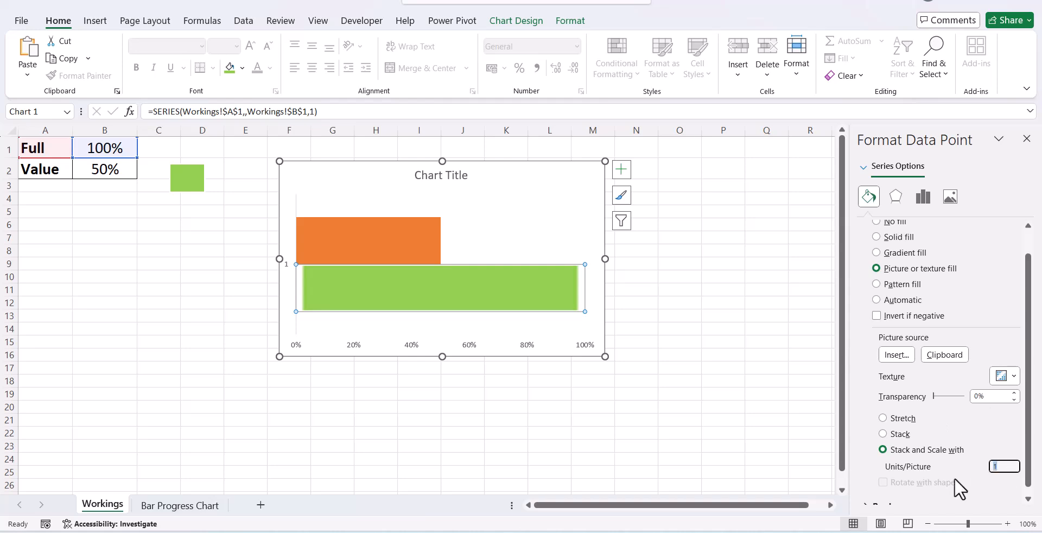
text(0.1)
key(Tab)
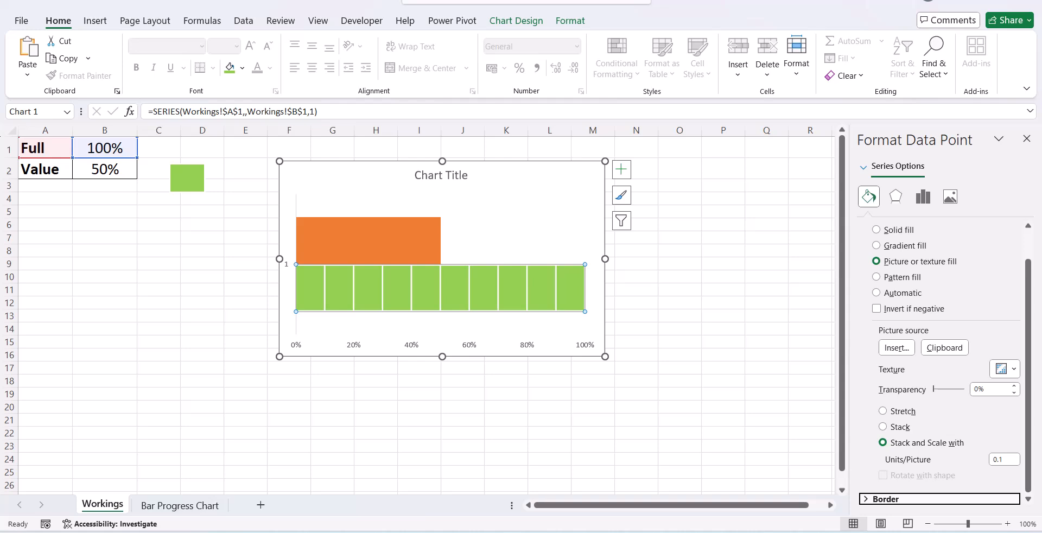
Fill the orange Value bar with a solid dark green theme color.
click(497, 419)
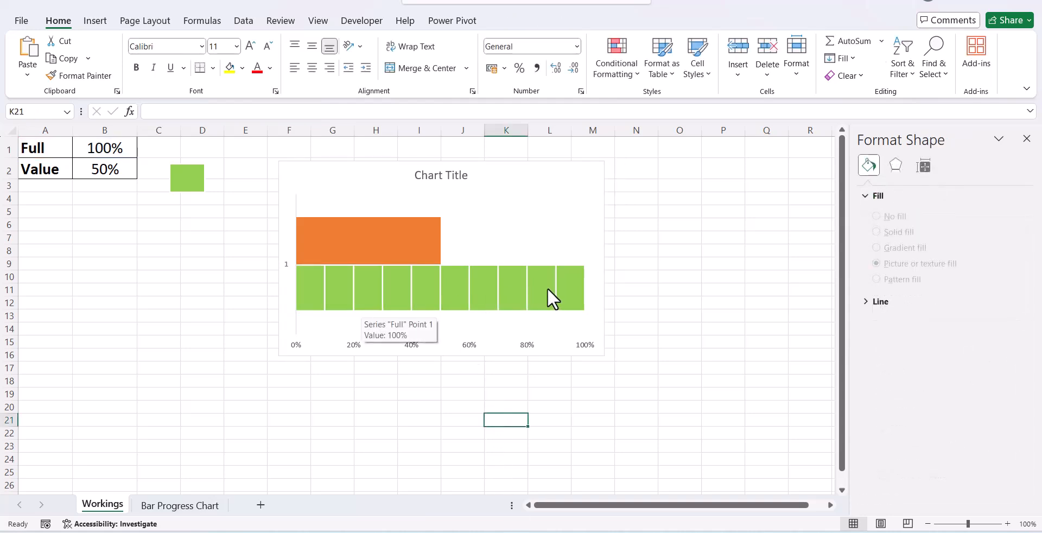
click(412, 250)
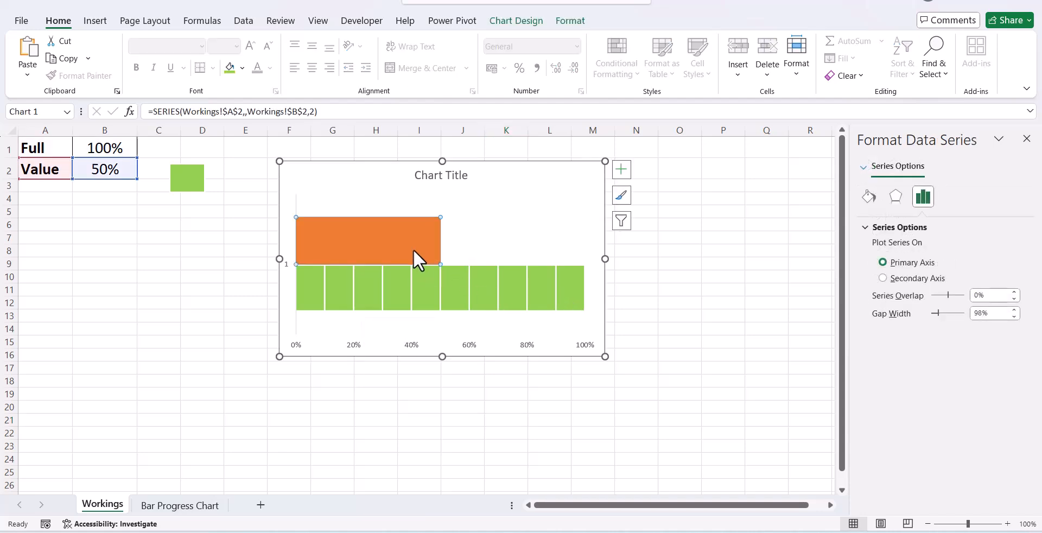
click(868, 196)
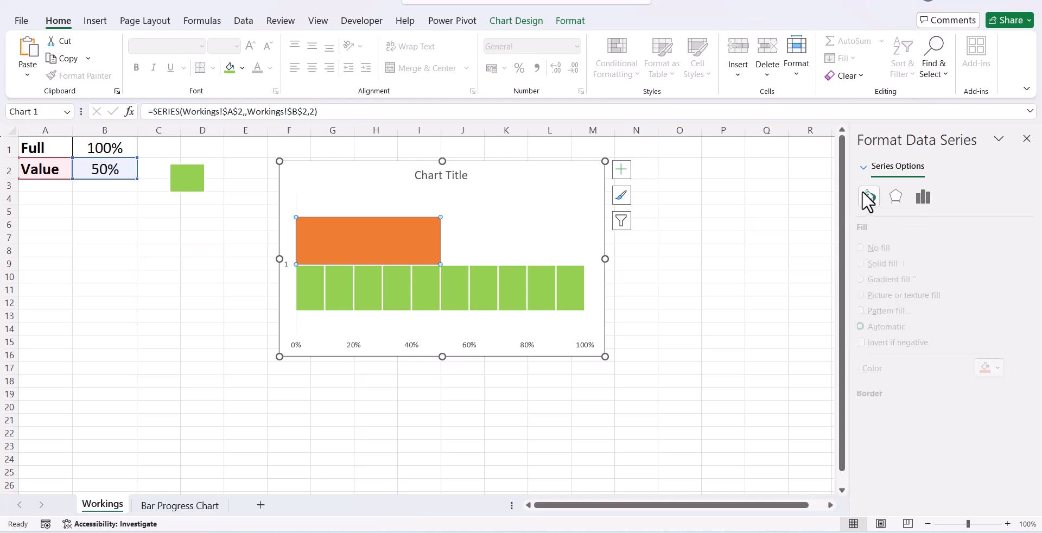
click(1014, 368)
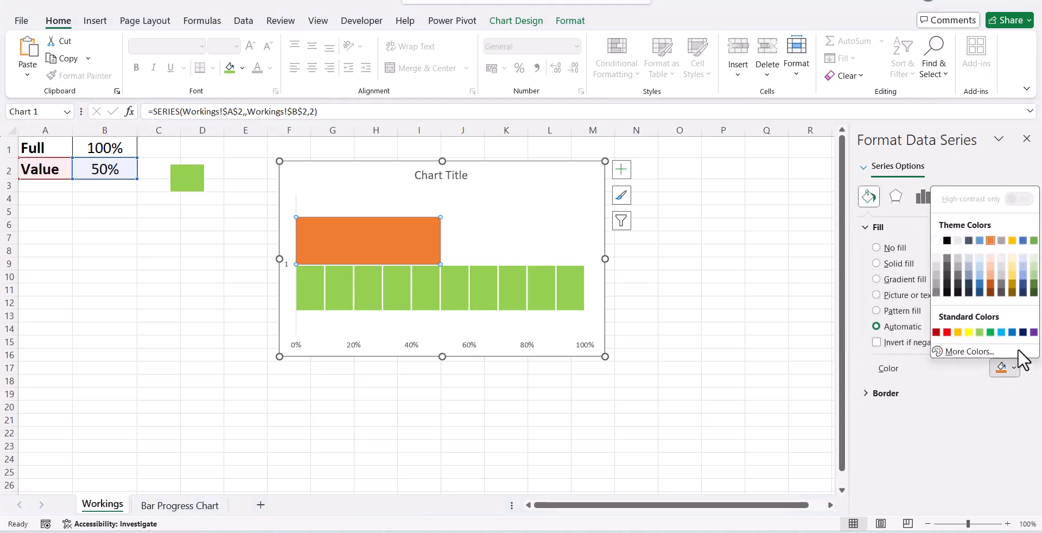
click(1033, 286)
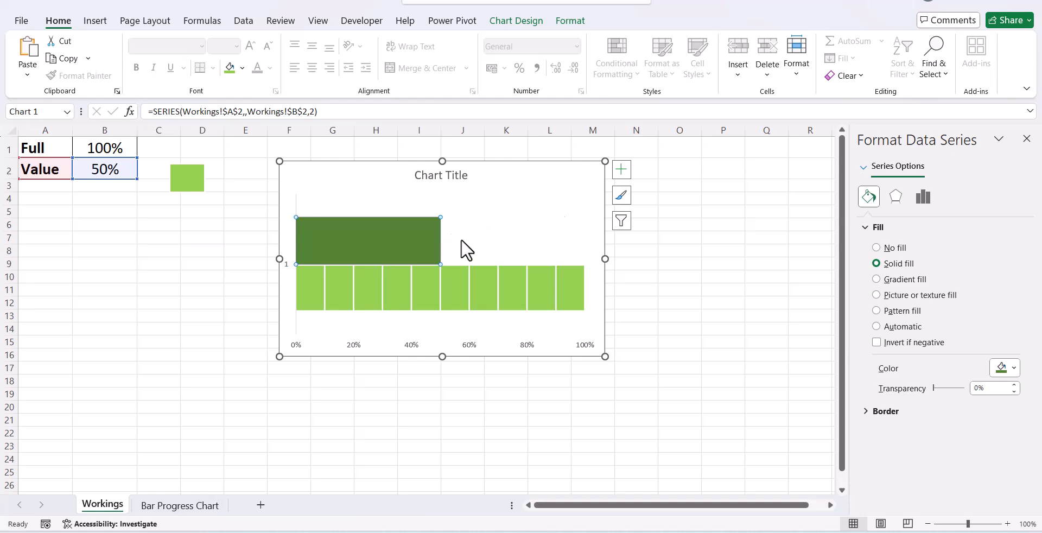
Set the Value series overlap to 100% so its bar sits over the segmented Full bar.
click(926, 199)
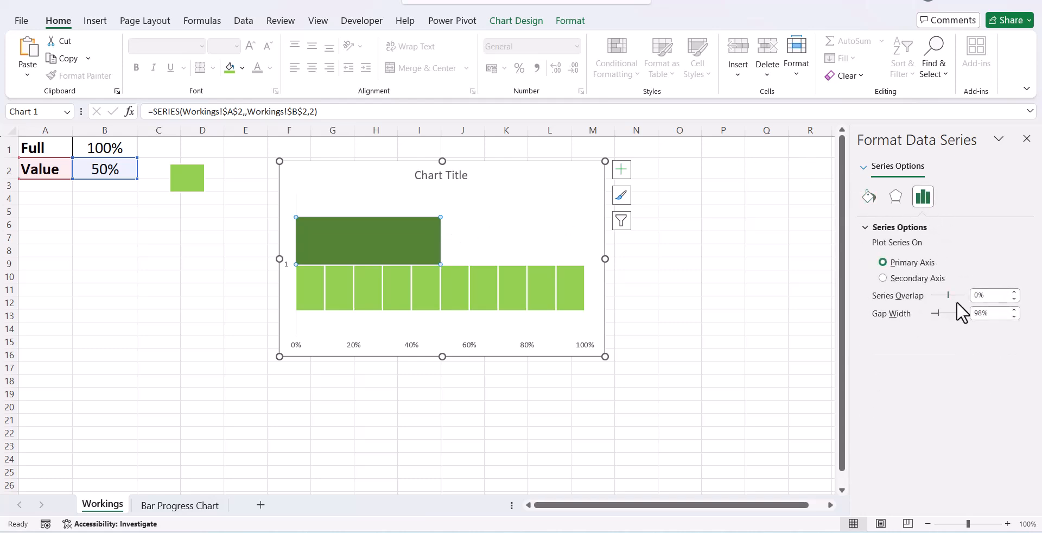
drag(947, 296, 955, 296)
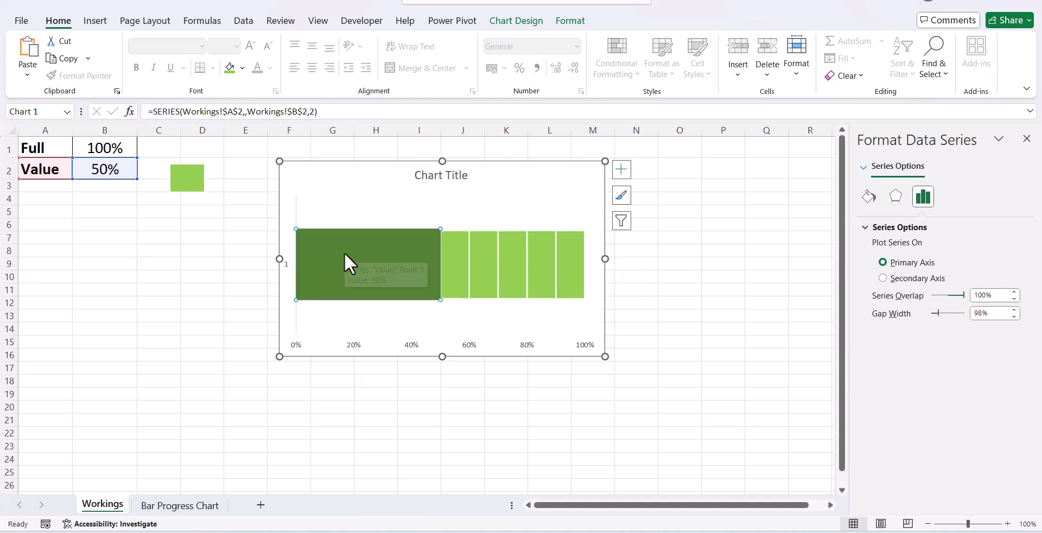
mouse_move(547, 271)
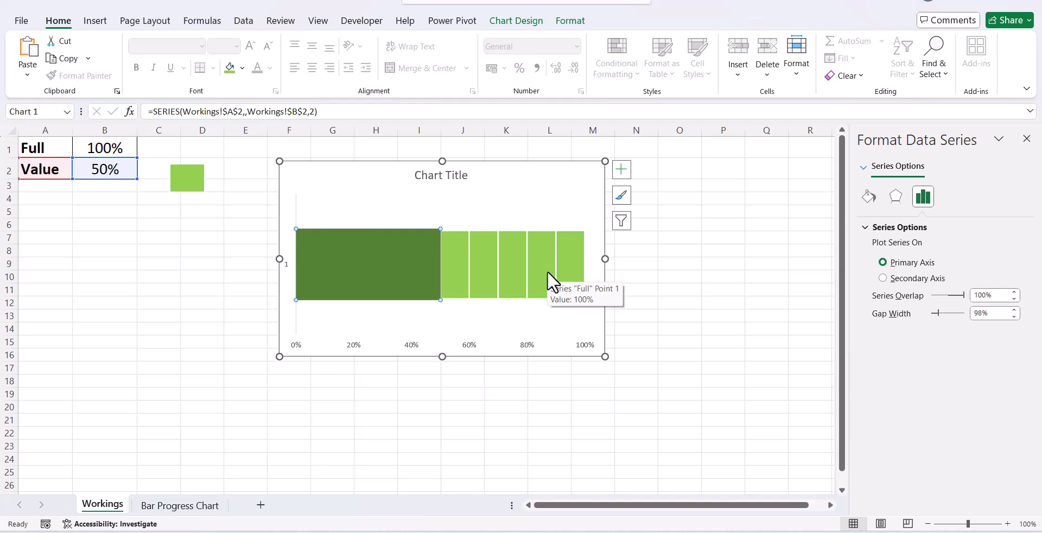
Delete the chart's horizontal percentage axis and its vertical category axis.
click(297, 346)
key(Delete)
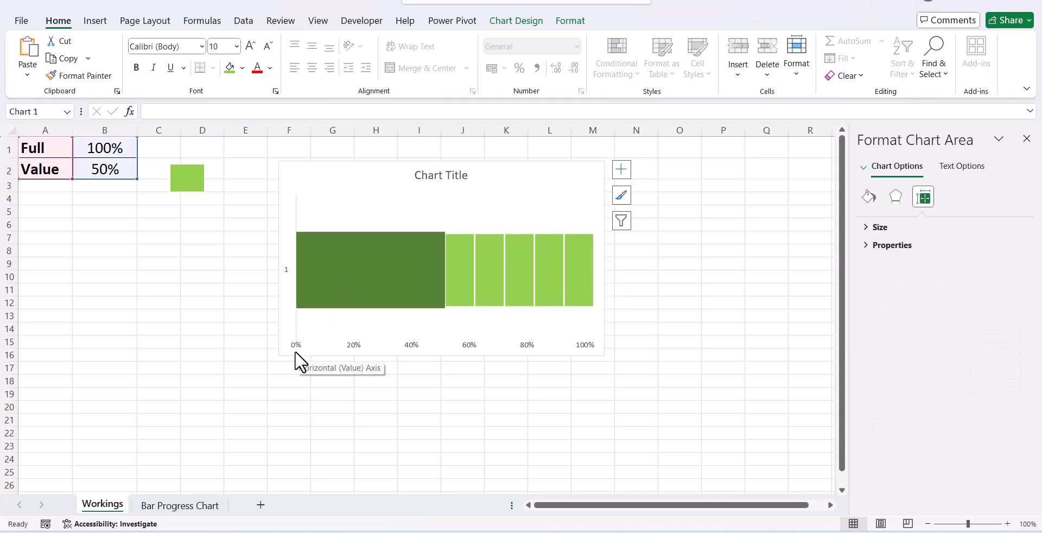
click(295, 344)
key(Delete)
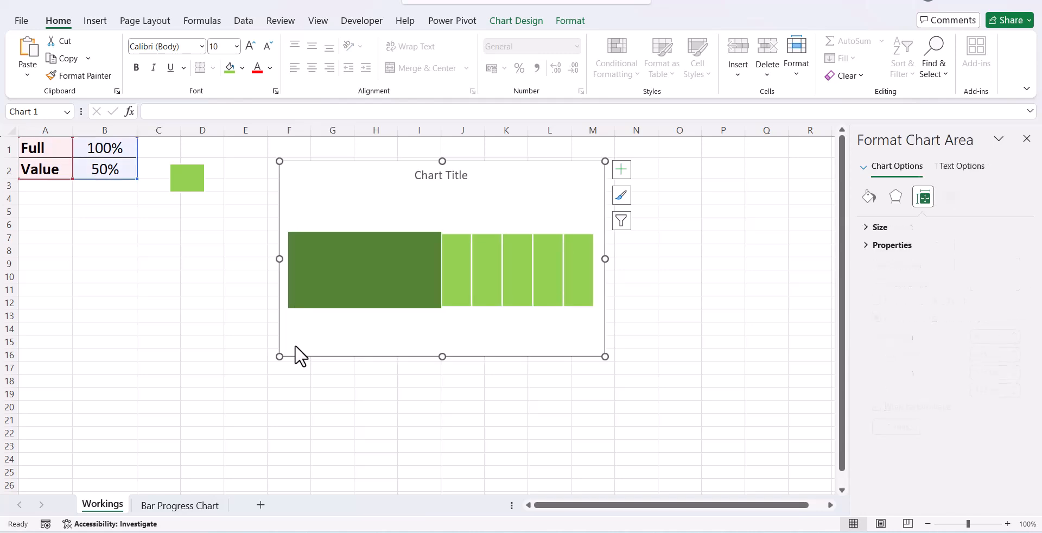
Shorten the chart so its lower edge ends at about row 13, and delete the chart title.
click(375, 348)
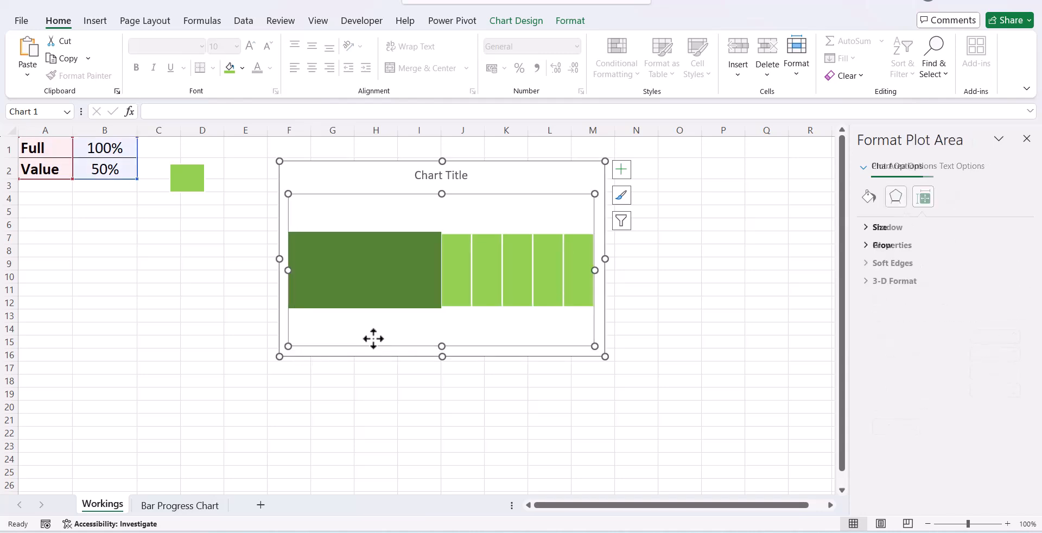
drag(439, 355, 439, 321)
click(450, 177)
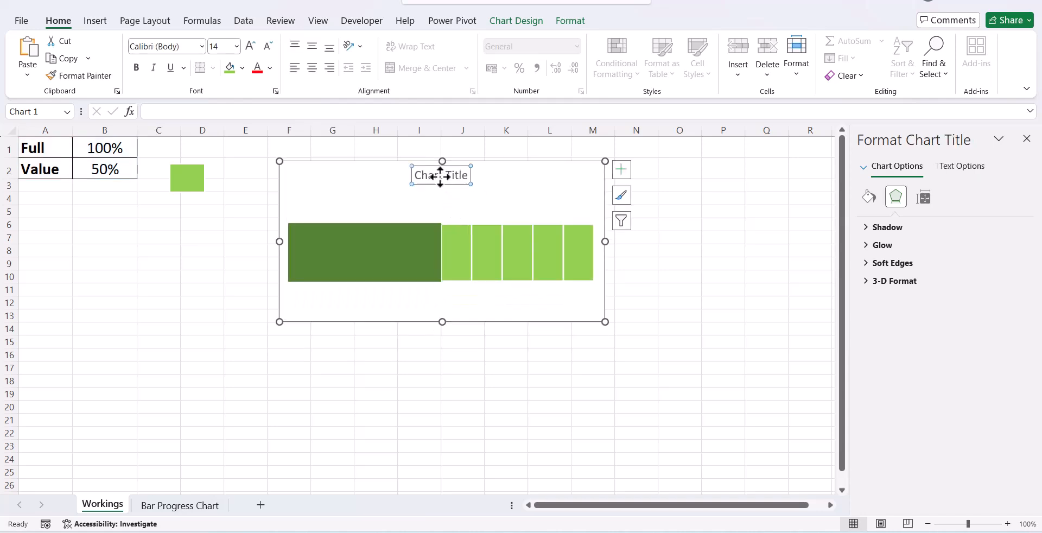
key(Delete)
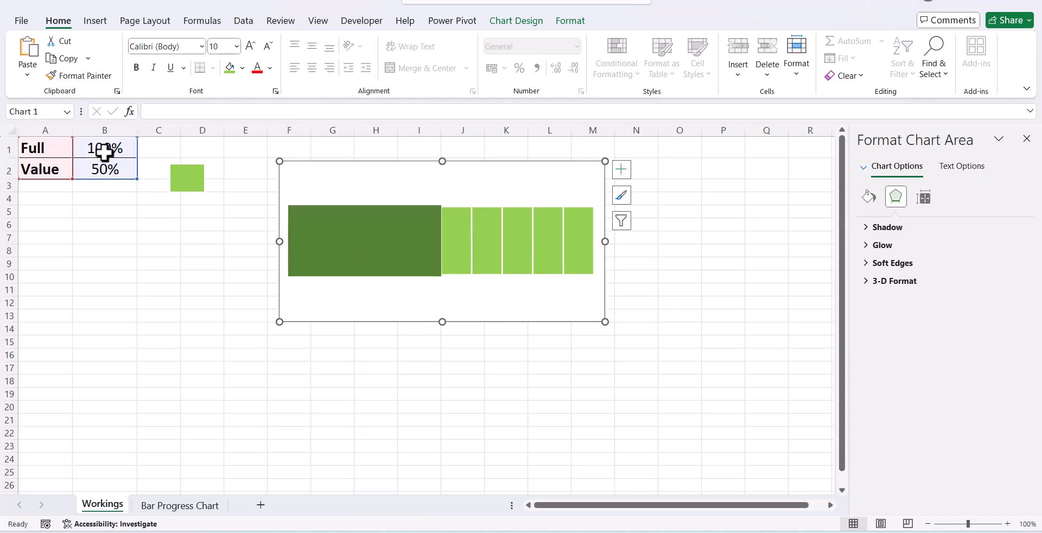
Set the Value percentage in cell B2 to 20% to test the progress bar.
click(111, 170)
text(20)
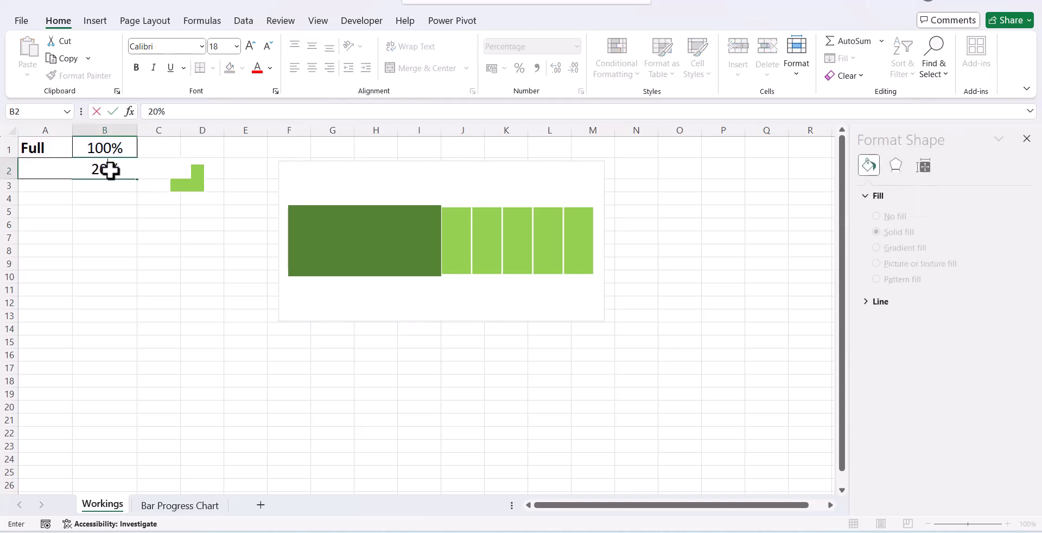
key(ctrl+Return)
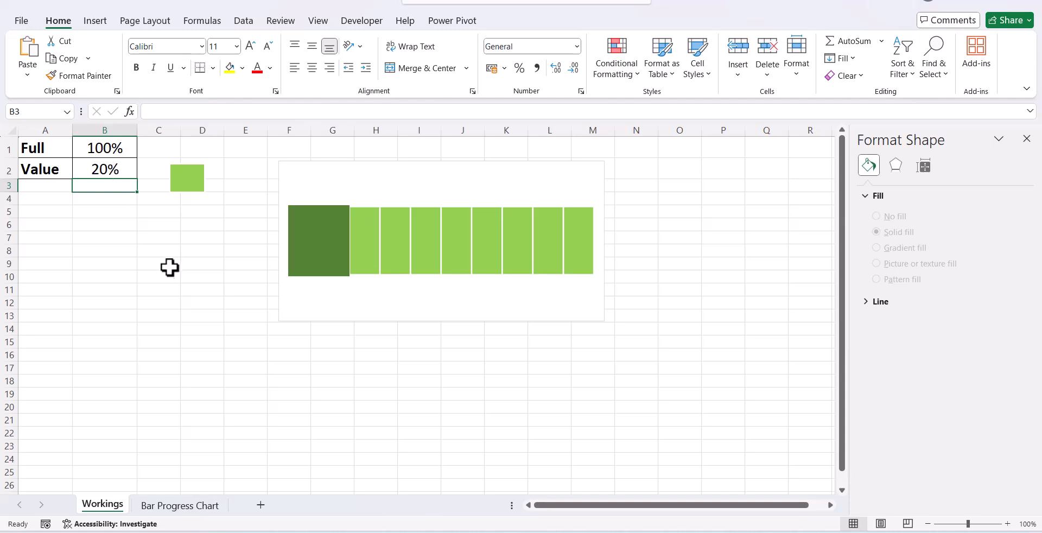
click(170, 266)
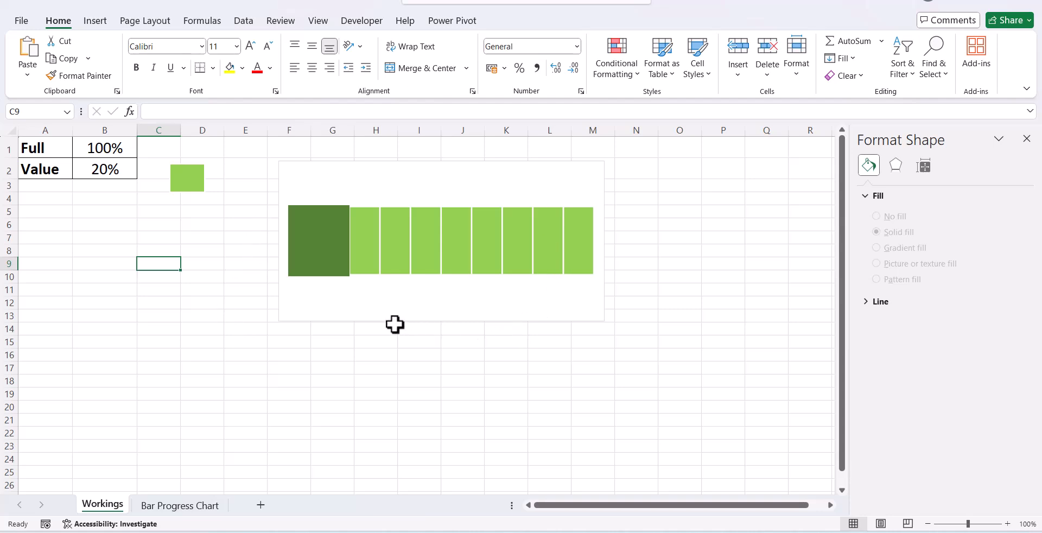
Set the Value percentage in cell B2 to 56% and check the dark green bar against the segments.
click(74, 164)
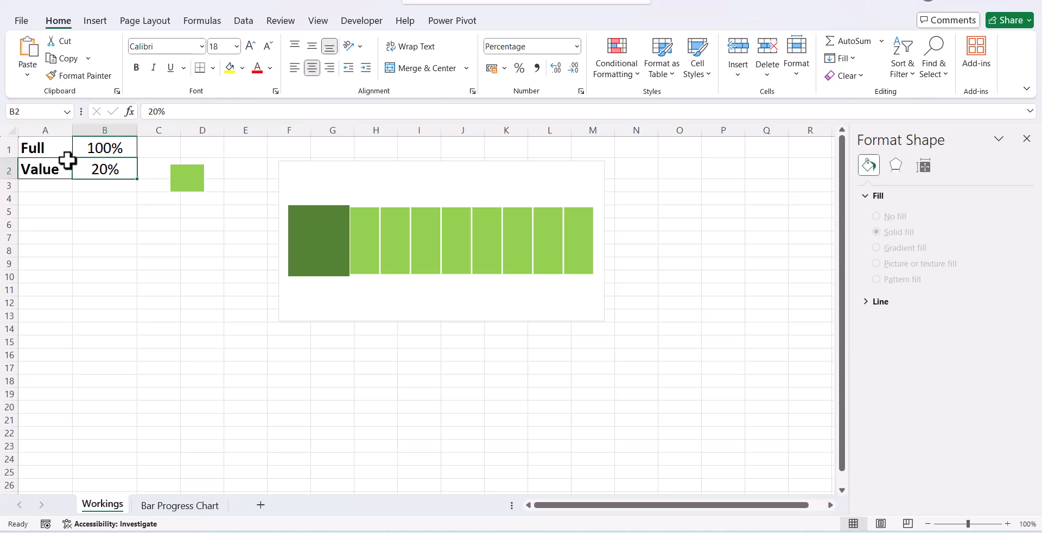
text(56)
key(Return)
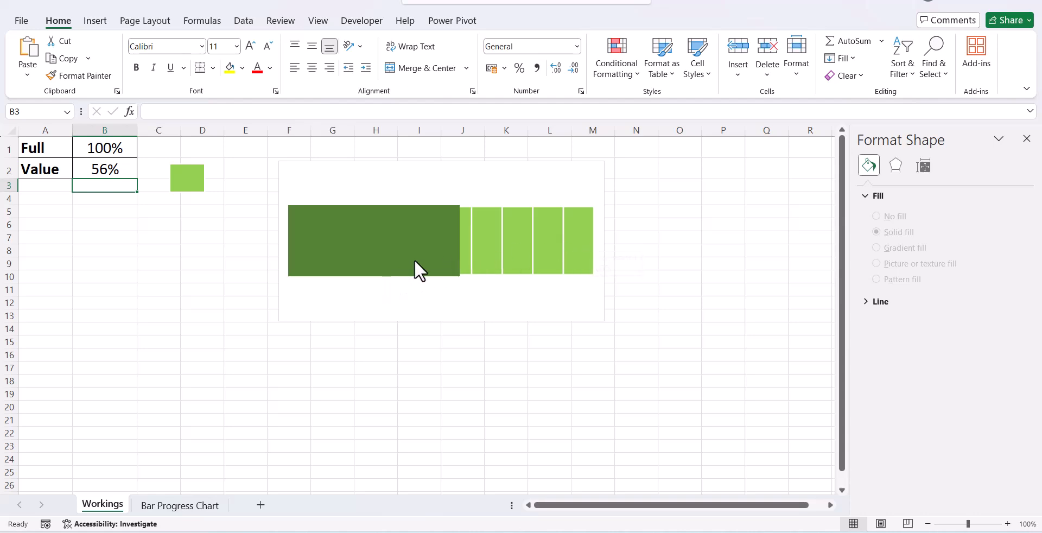
mouse_move(415, 259)
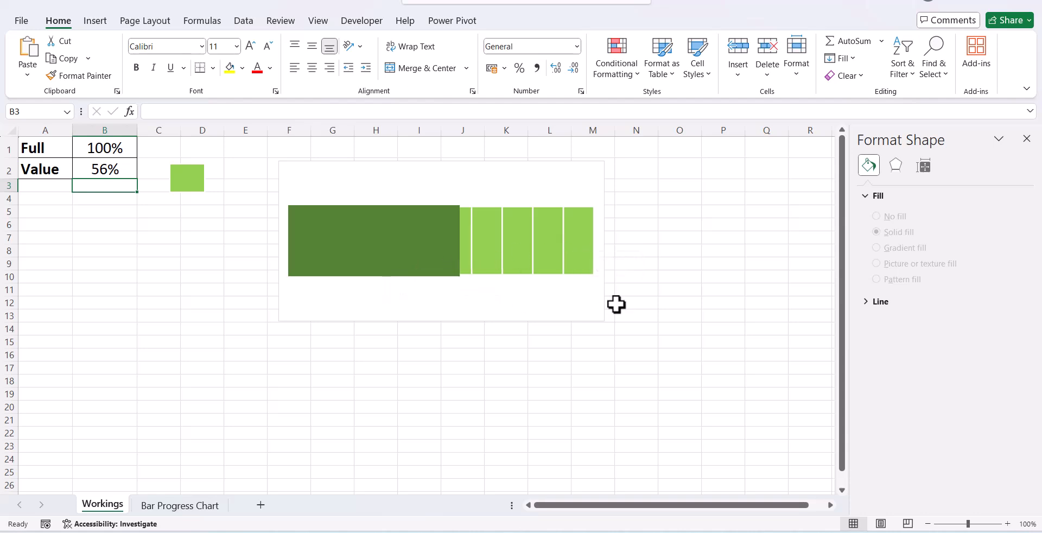